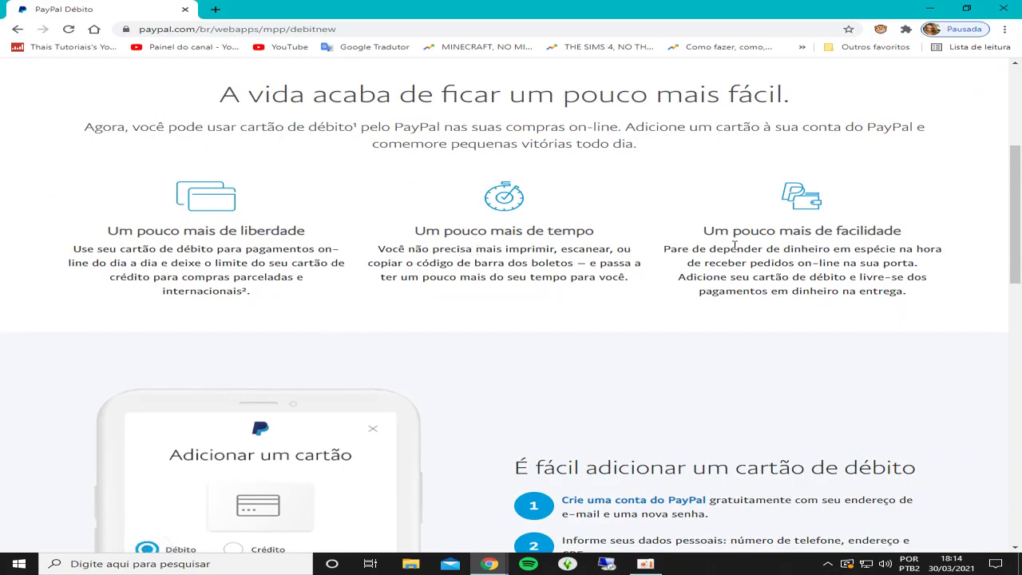
Step: Begin a free PayPal account sign-up for personal use ('Para mim')
scroll(773, 276, down, 3)
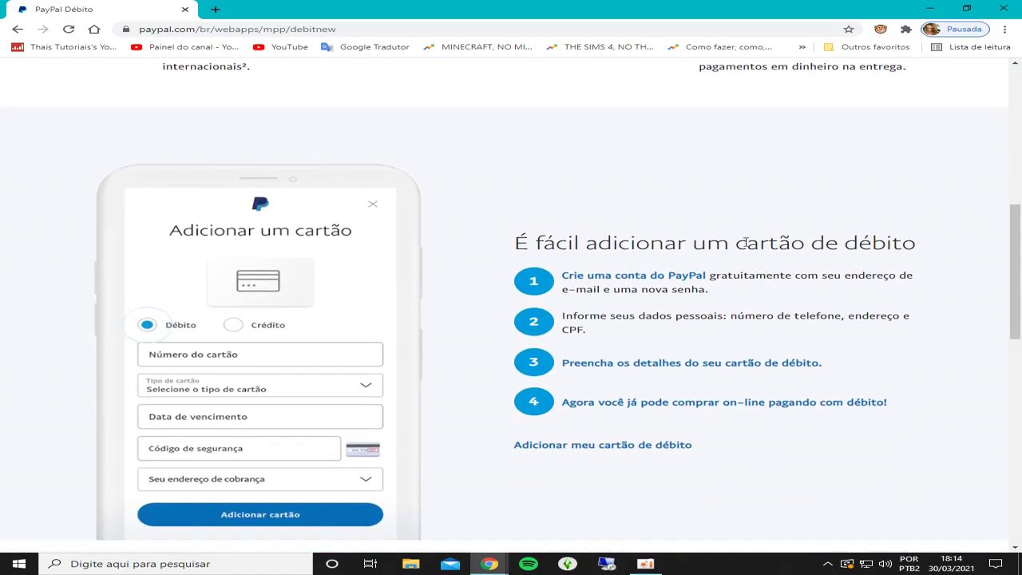
scroll(746, 200, up, 10)
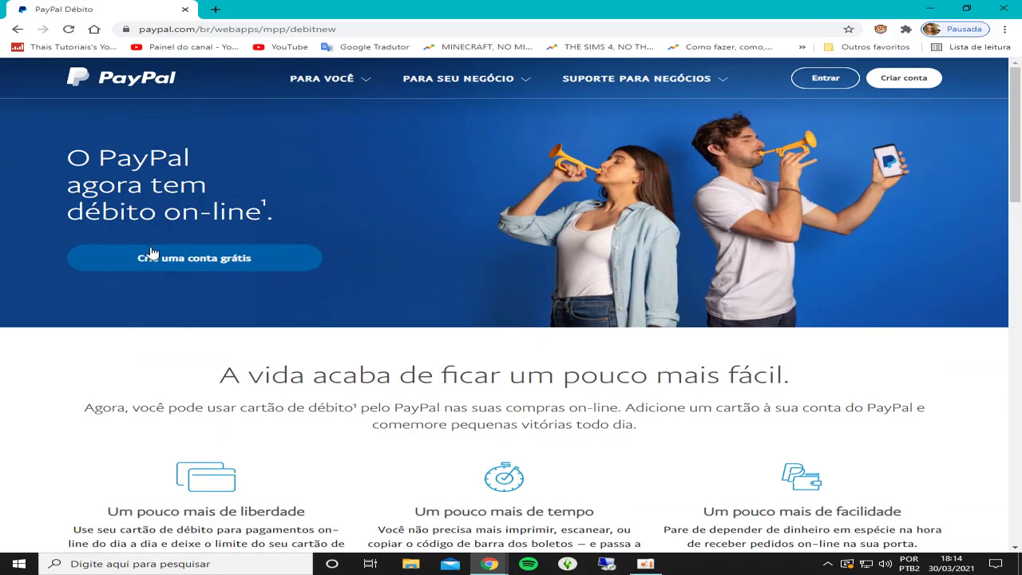
click(240, 264)
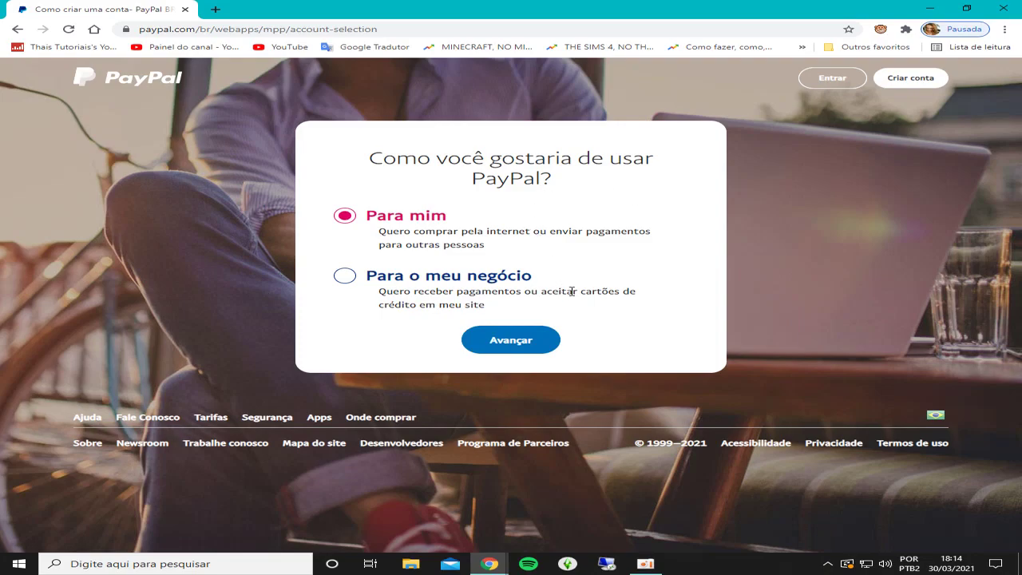
click(520, 348)
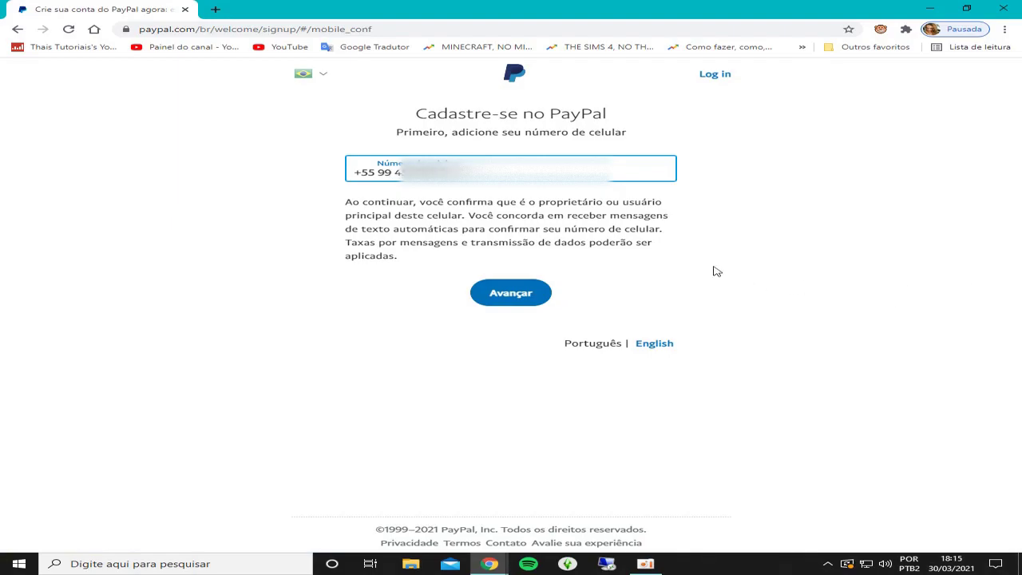
Step: Correct the area code in 'Número do celular' and submit the number for SMS confirmation
double_click(395, 172)
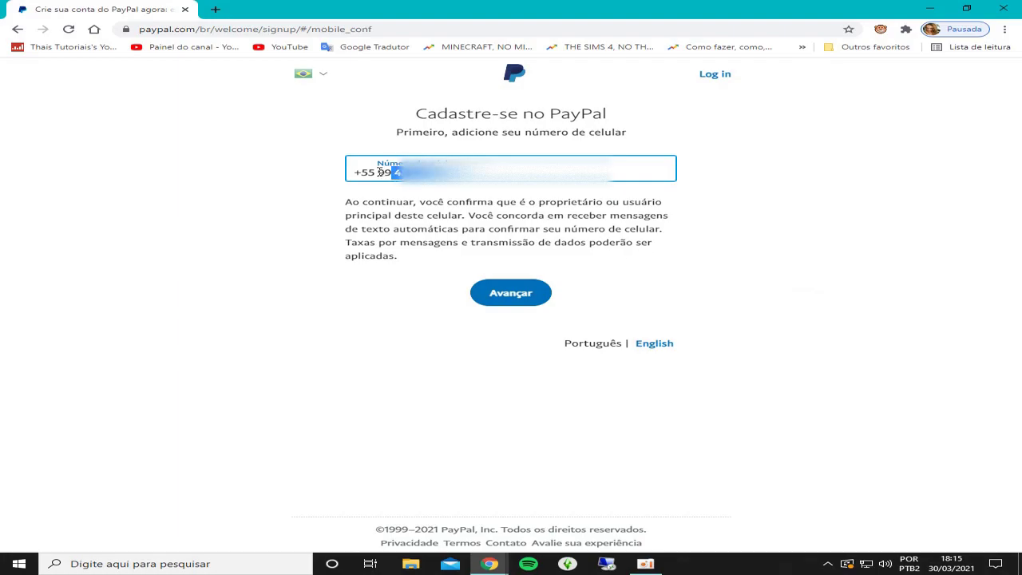
click(379, 172)
text(3)
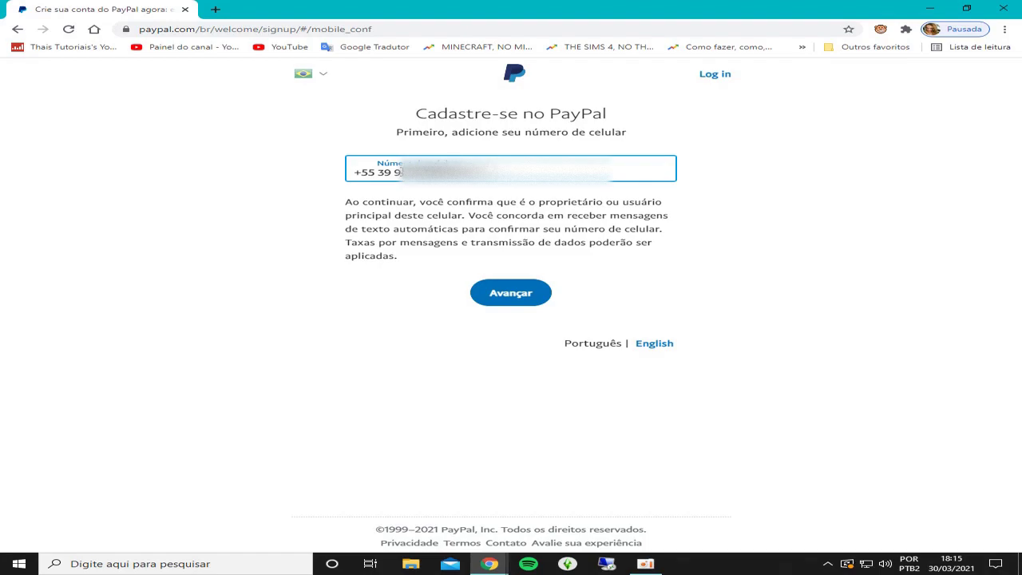
text(1)
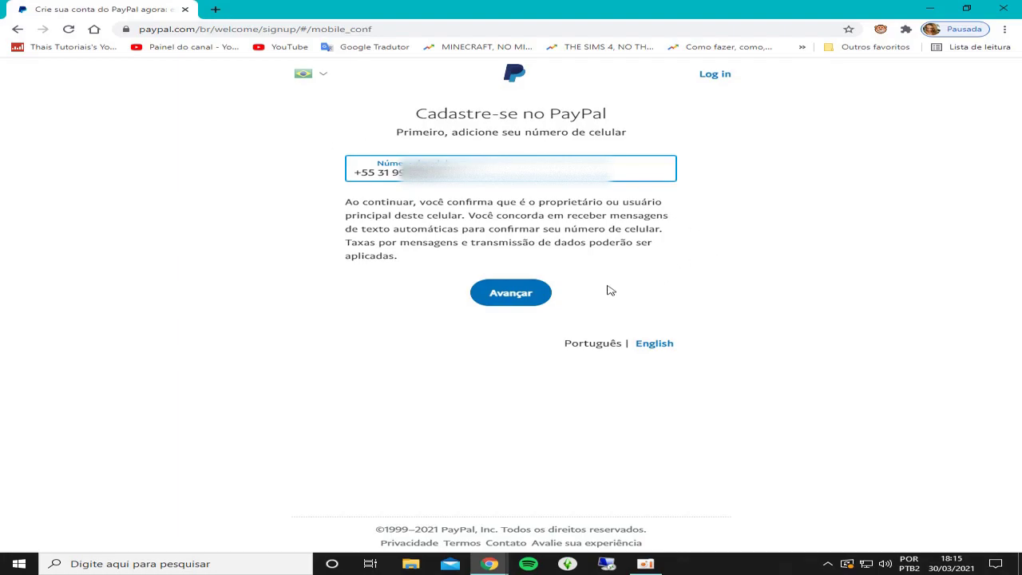
click(519, 296)
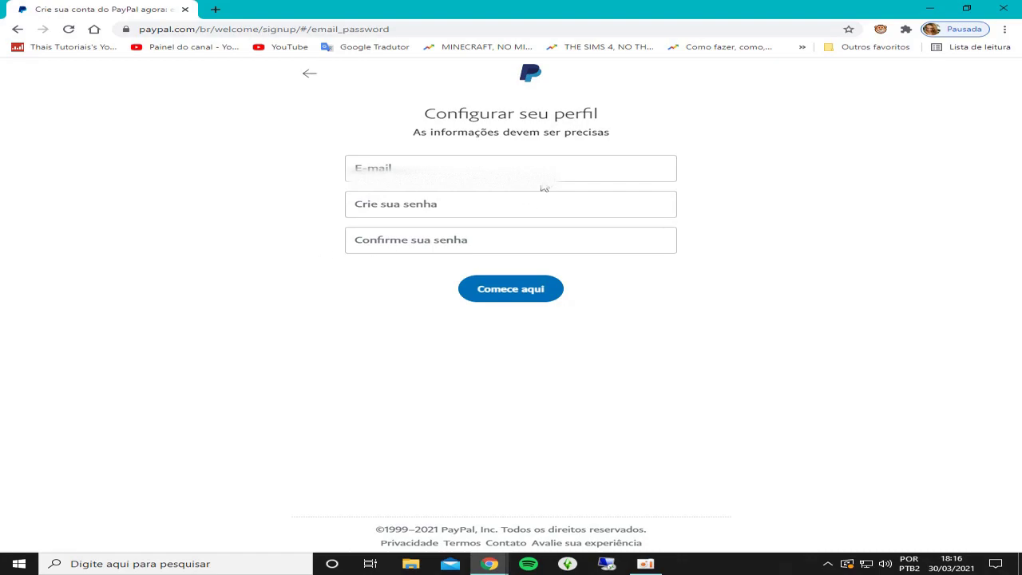
Step: Enter the account e-mail address, fixing a mistake in its domain part
click(450, 170)
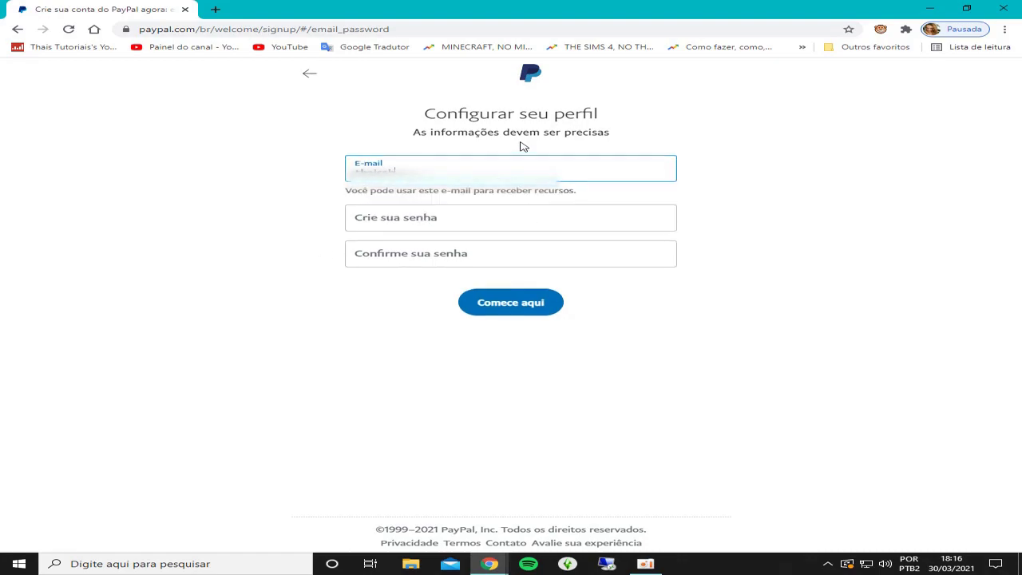
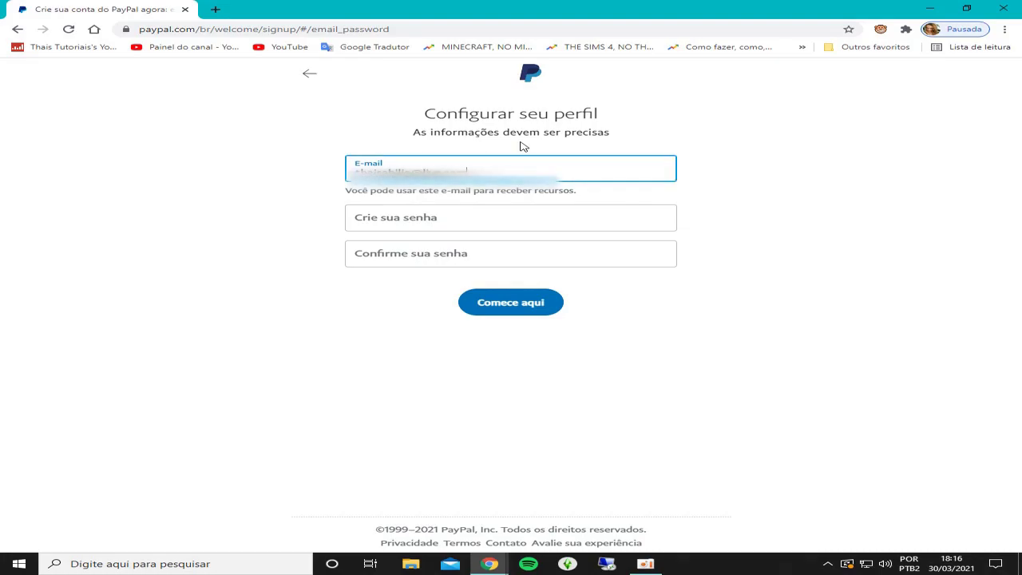
click(461, 222)
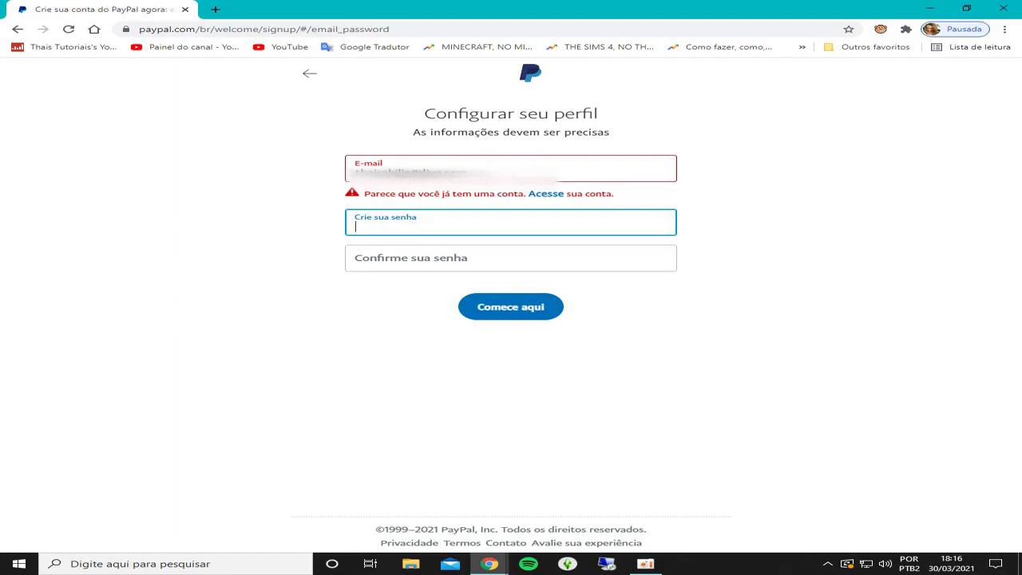
drag(421, 171, 443, 171)
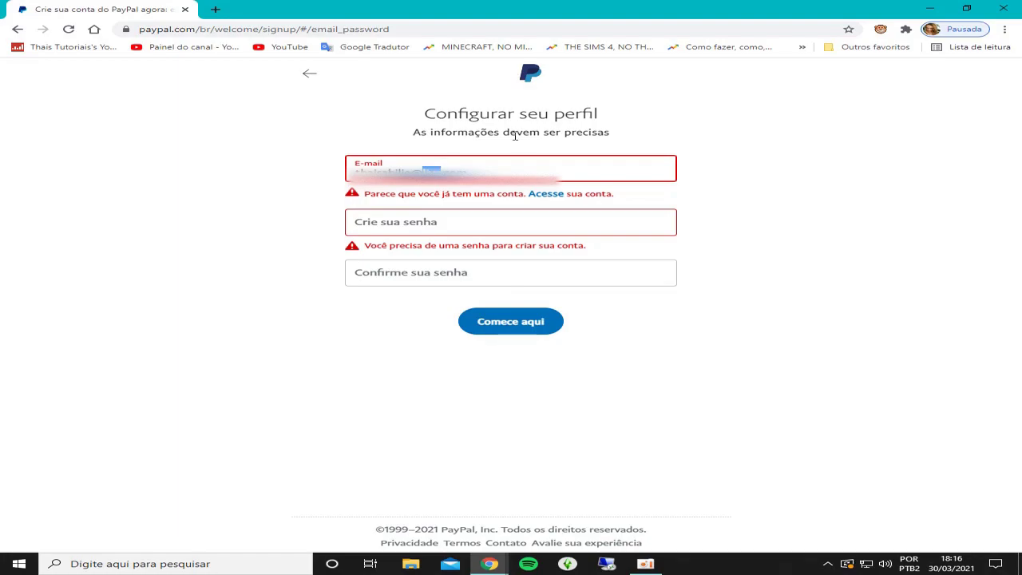
text(gmail)
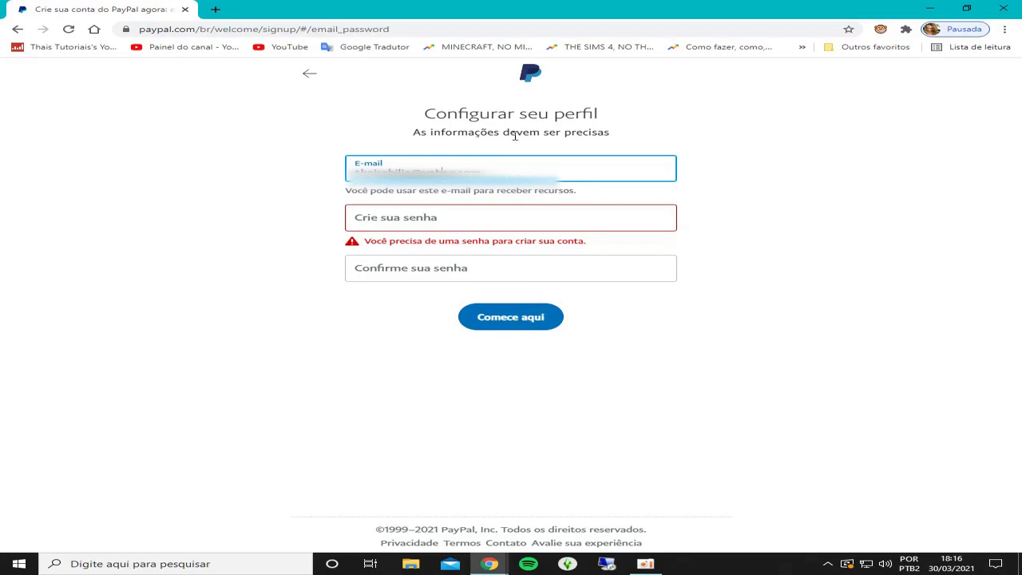
text(.br)
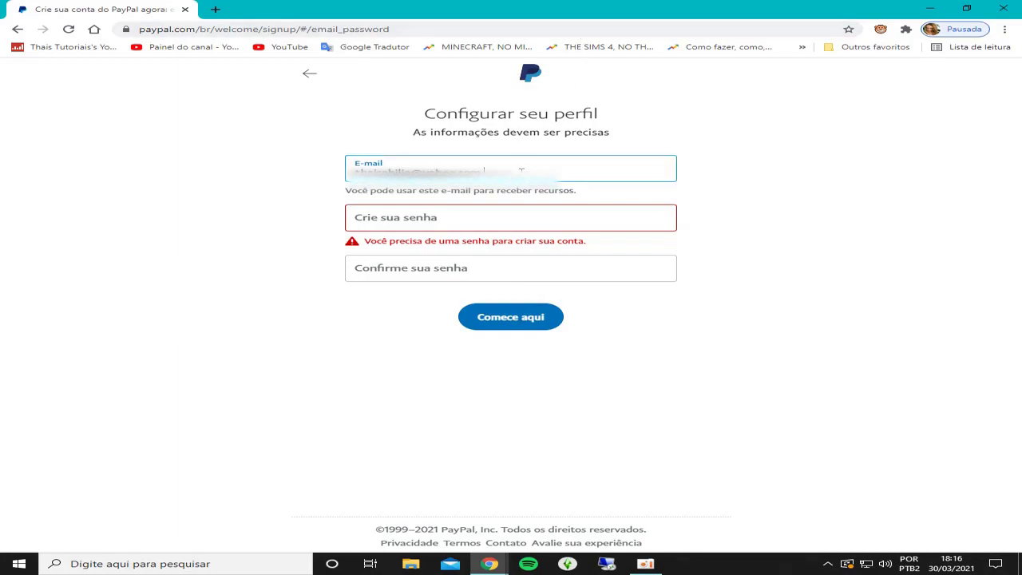
click(719, 166)
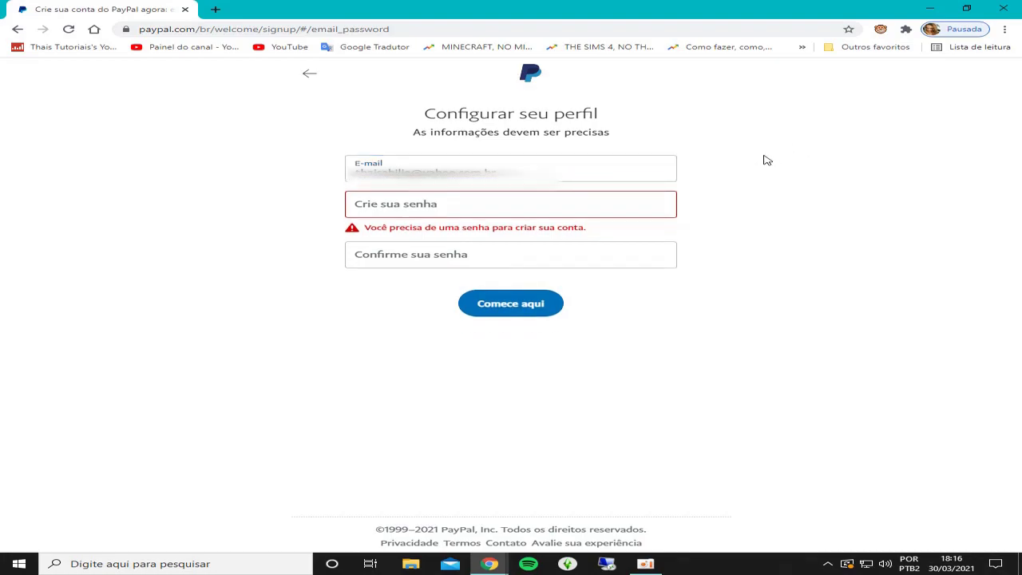
Step: Create and confirm the account password, then submit with 'Comece aqui'
click(439, 194)
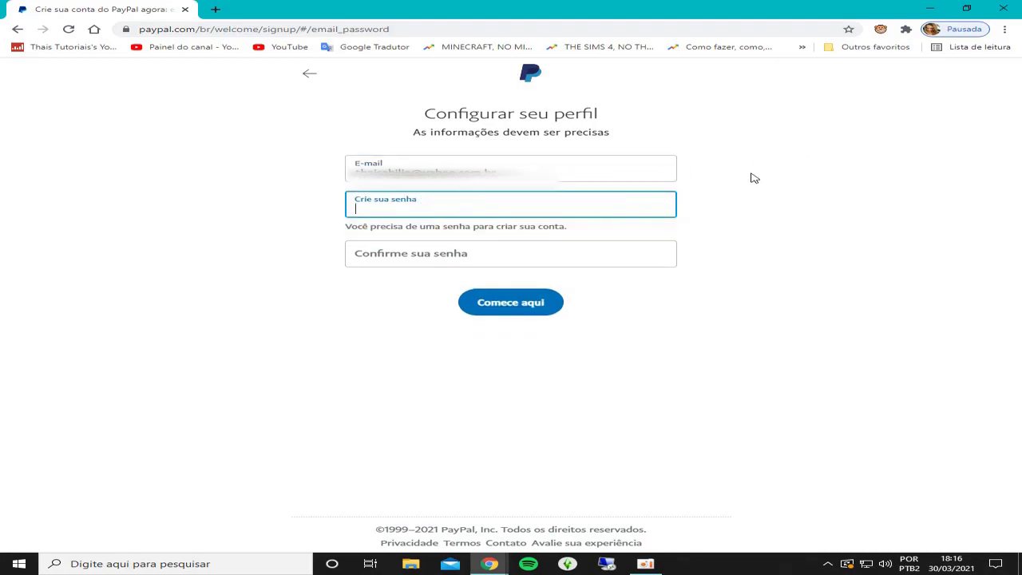
text(aaaaaaaaa)
click(474, 250)
text(a)
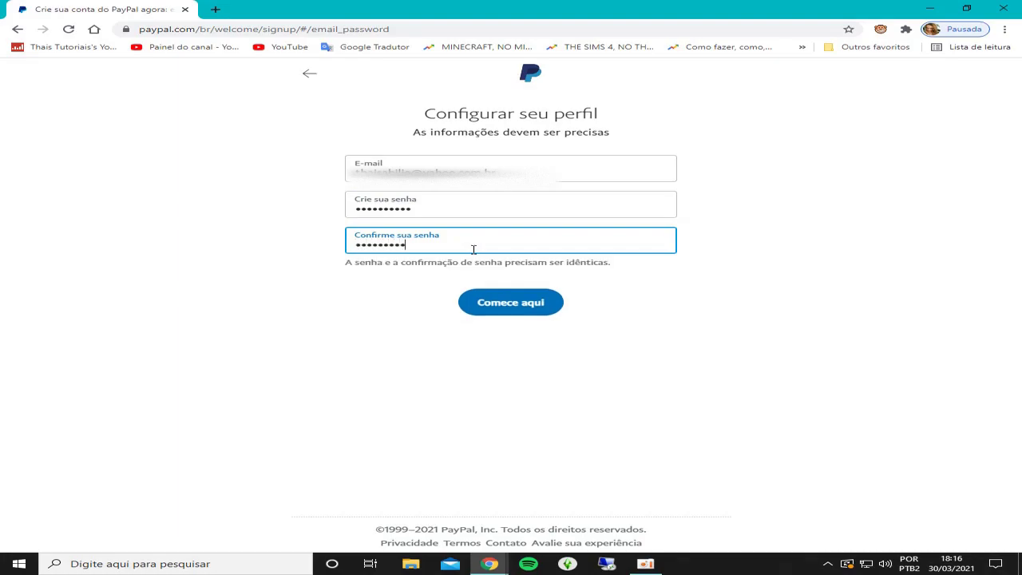
text(a)
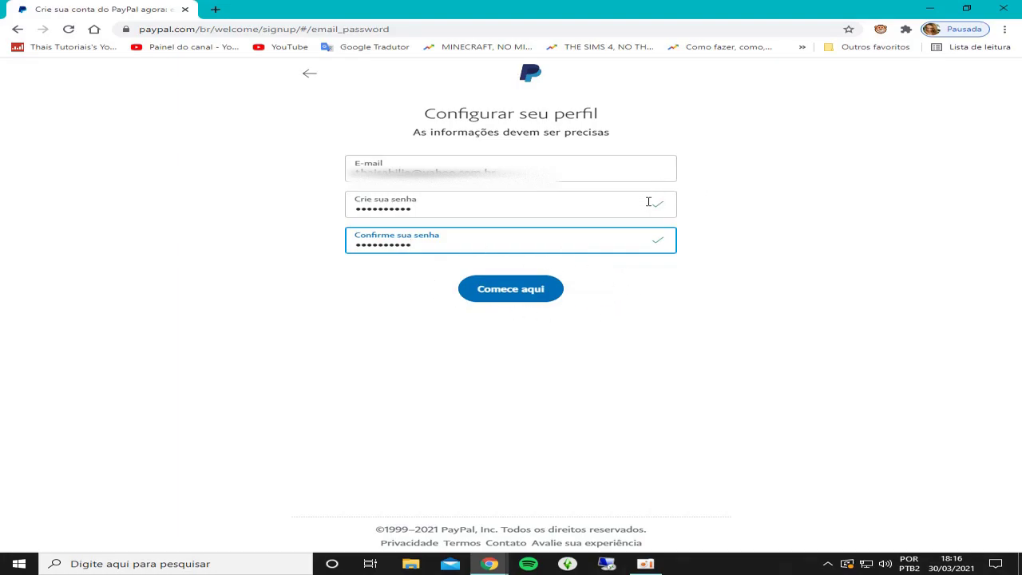
click(528, 290)
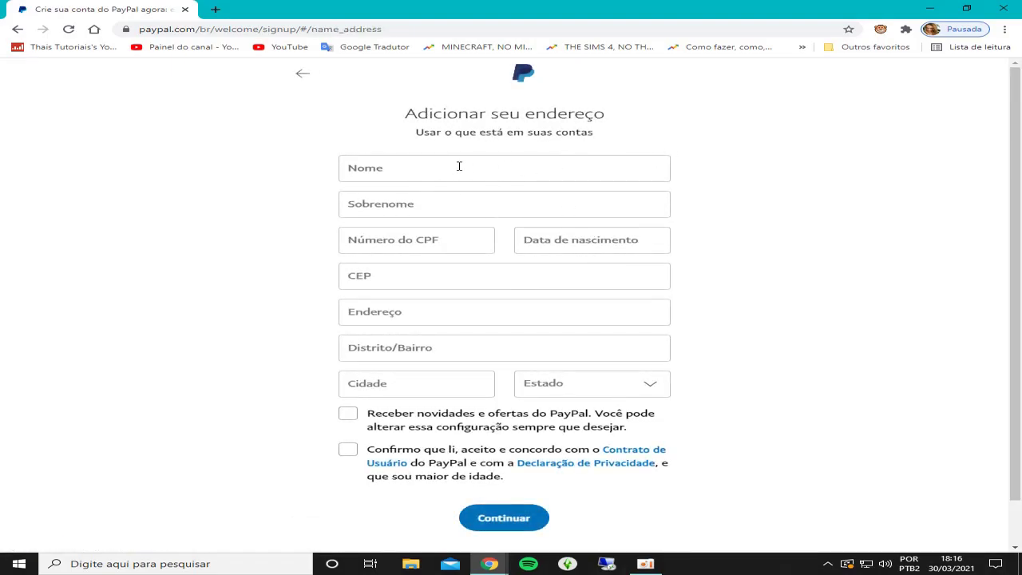
Step: Enter name, CPF, birth date and address, accept the user agreement, and click Continuar
click(440, 163)
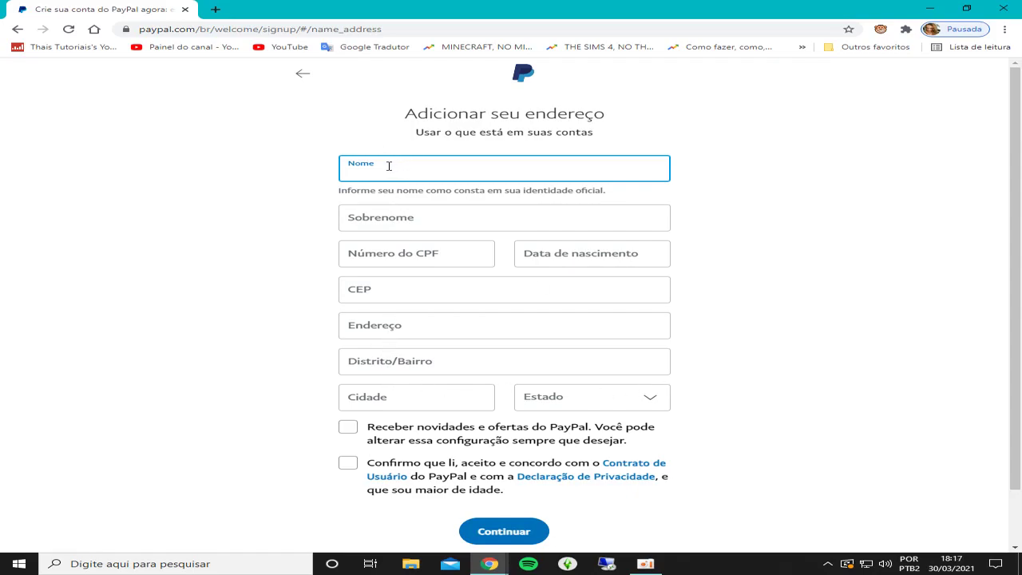
scroll(518, 95, down, 1)
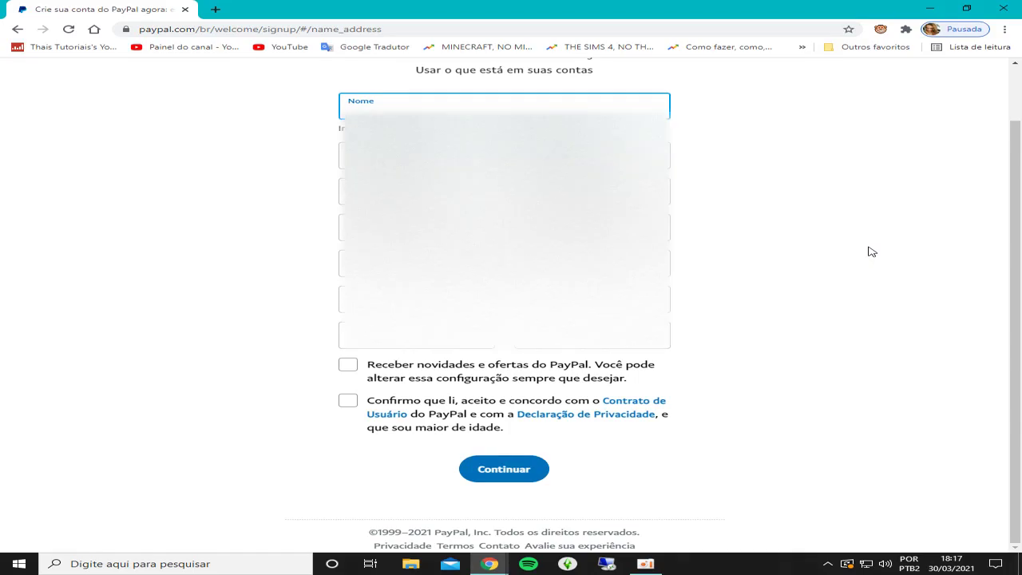
scroll(808, 308, up, 1)
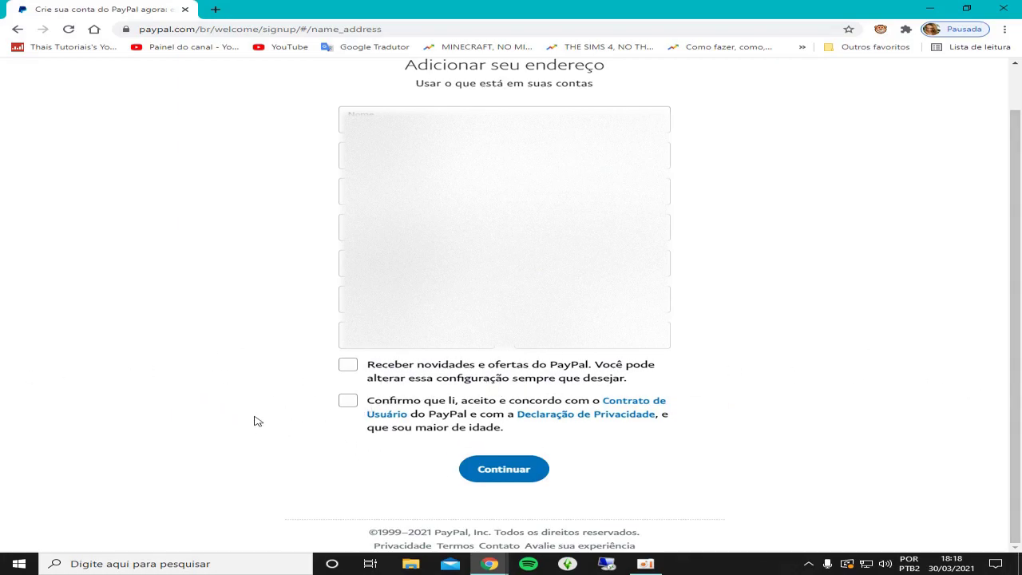
click(347, 404)
click(504, 471)
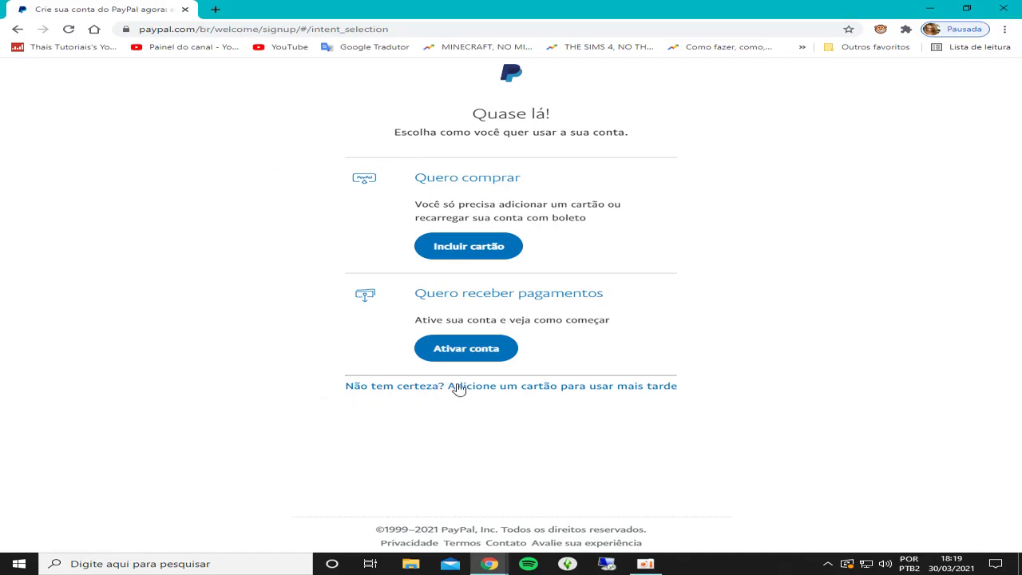
Step: Postpone choosing the account's use and leave the card form without adding a card
click(535, 389)
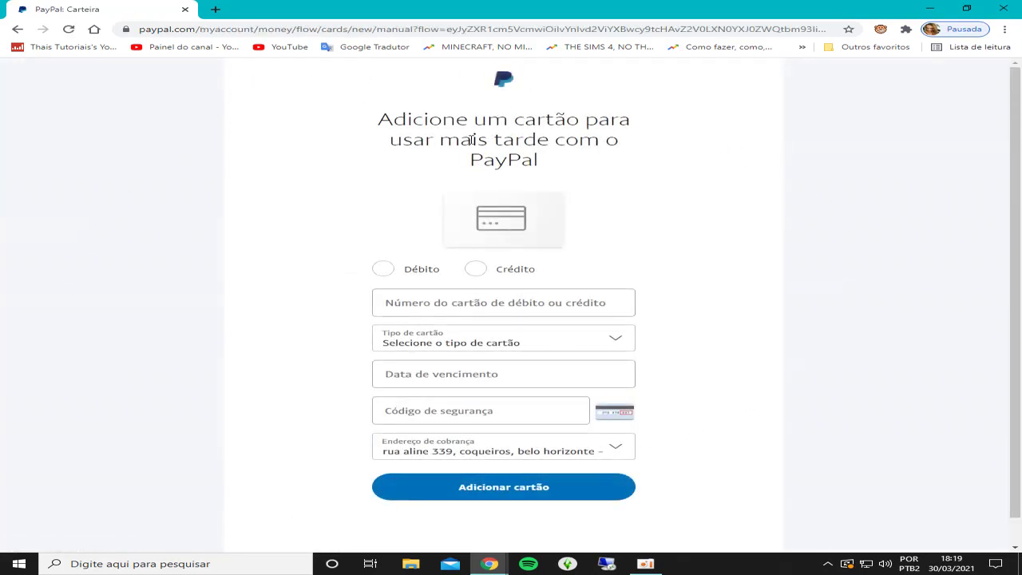
scroll(729, 153, down, 1)
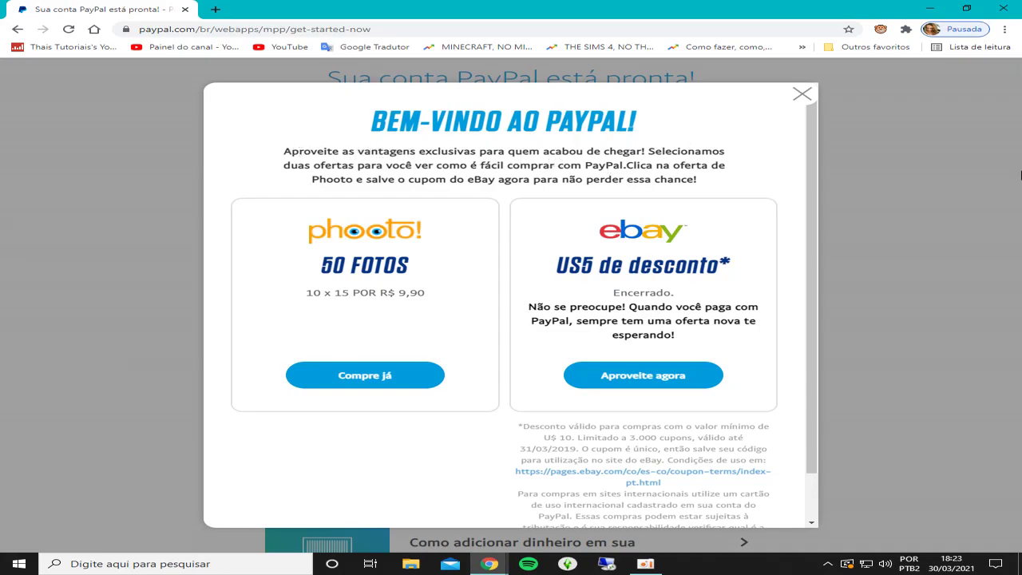
Step: Close the 'Bem-vindo ao PayPal!' welcome offers pop-up
scroll(779, 270, down, 1)
scroll(767, 263, down, 1)
scroll(701, 125, up, 2)
click(801, 95)
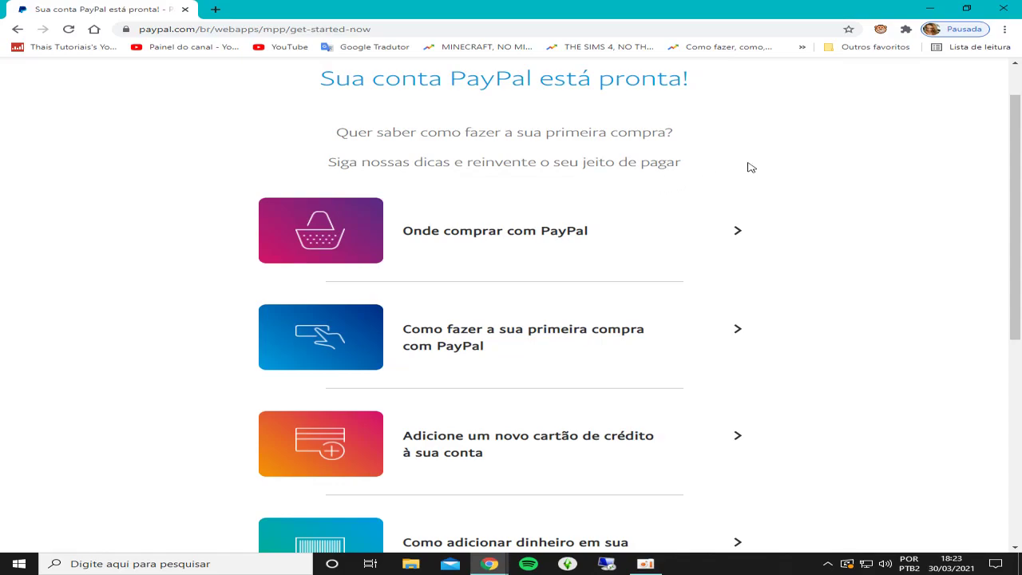
Step: Scroll through the first-purchase tips like 'Onde comprar com PayPal' and back to the top
scroll(756, 165, down, 1)
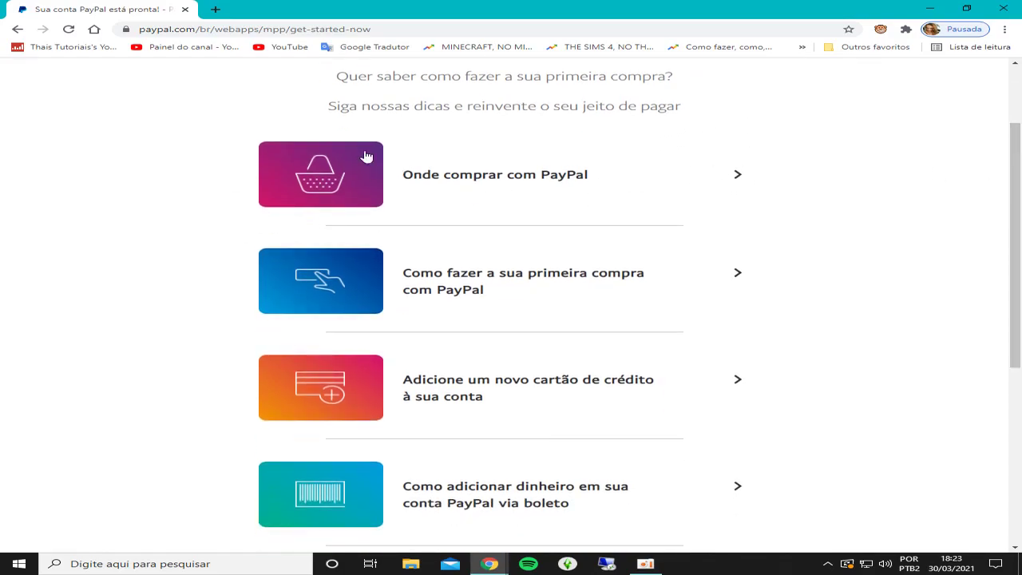
scroll(893, 194, down, 1)
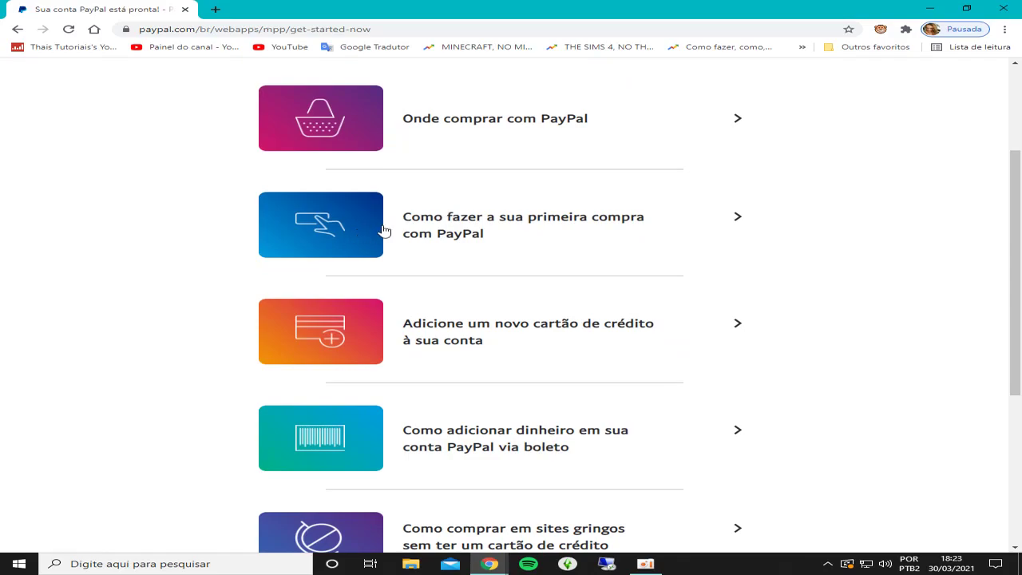
scroll(930, 194, down, 1)
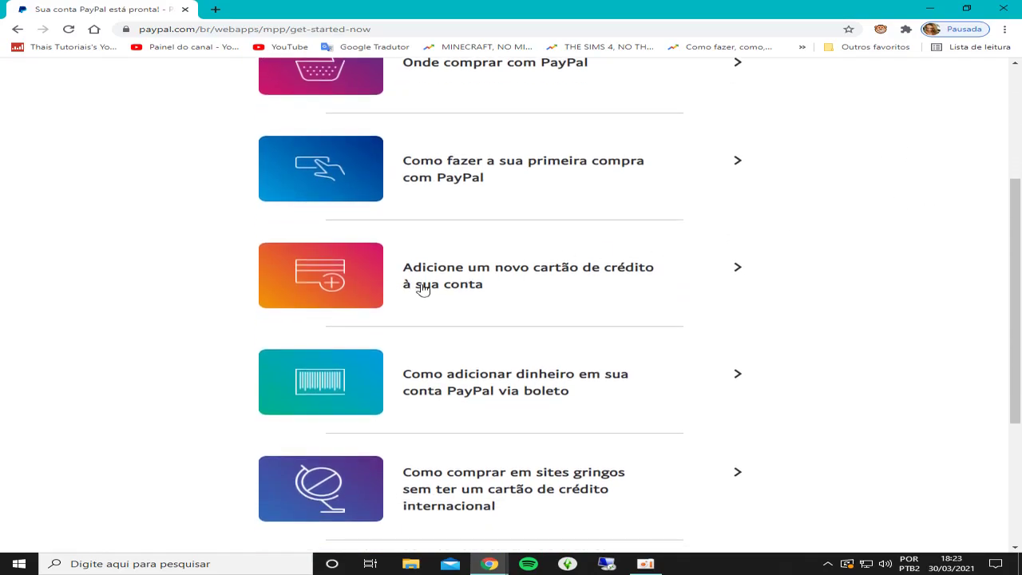
scroll(828, 276, down, 2)
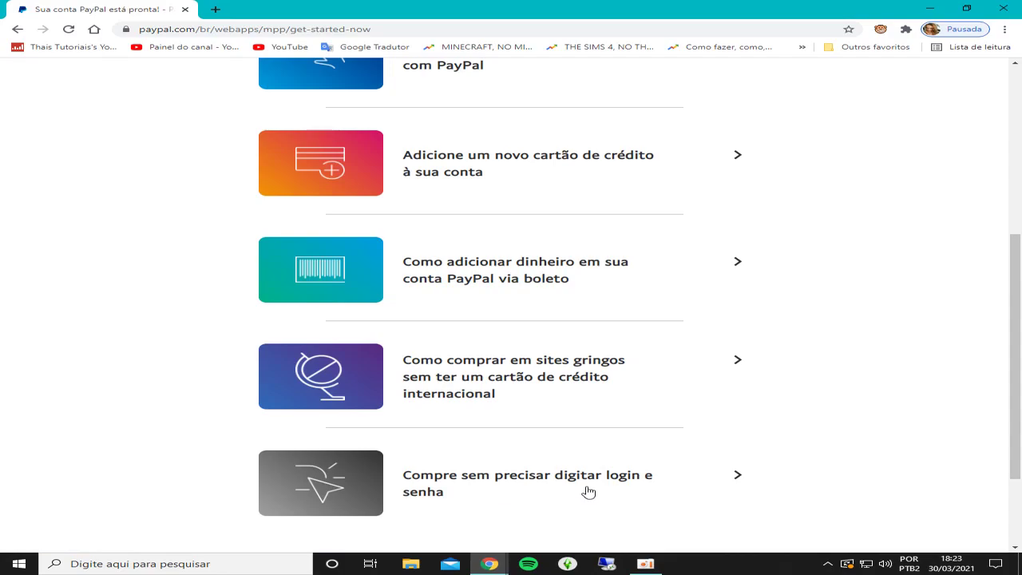
scroll(795, 391, up, 3)
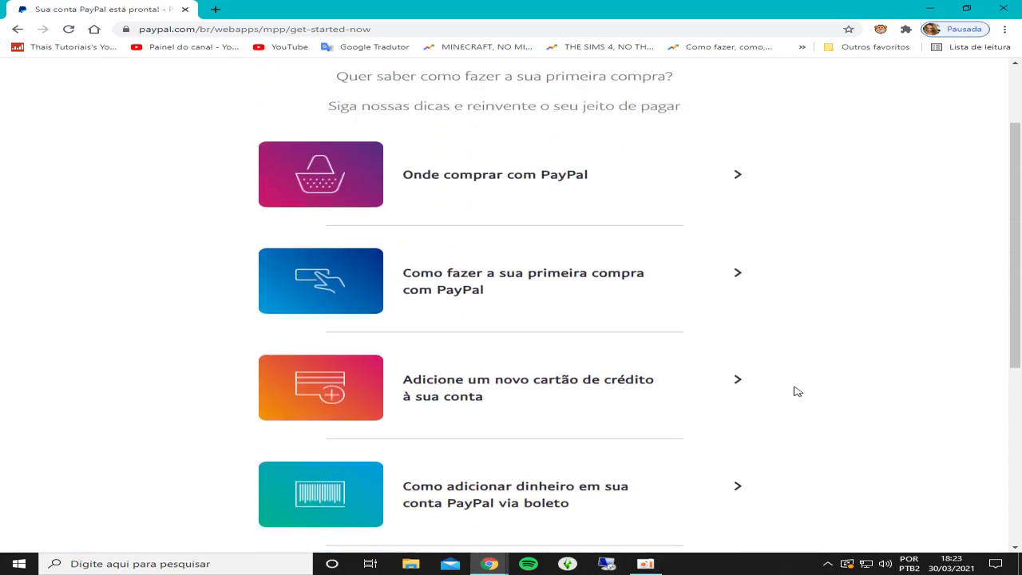
scroll(822, 363, up, 2)
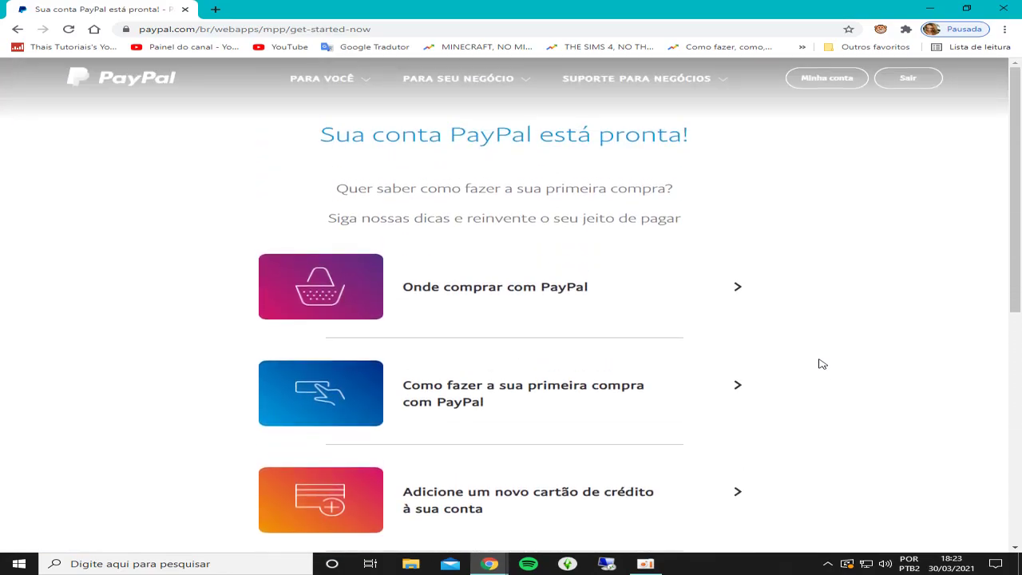
scroll(819, 360, down, 1)
scroll(825, 358, up, 1)
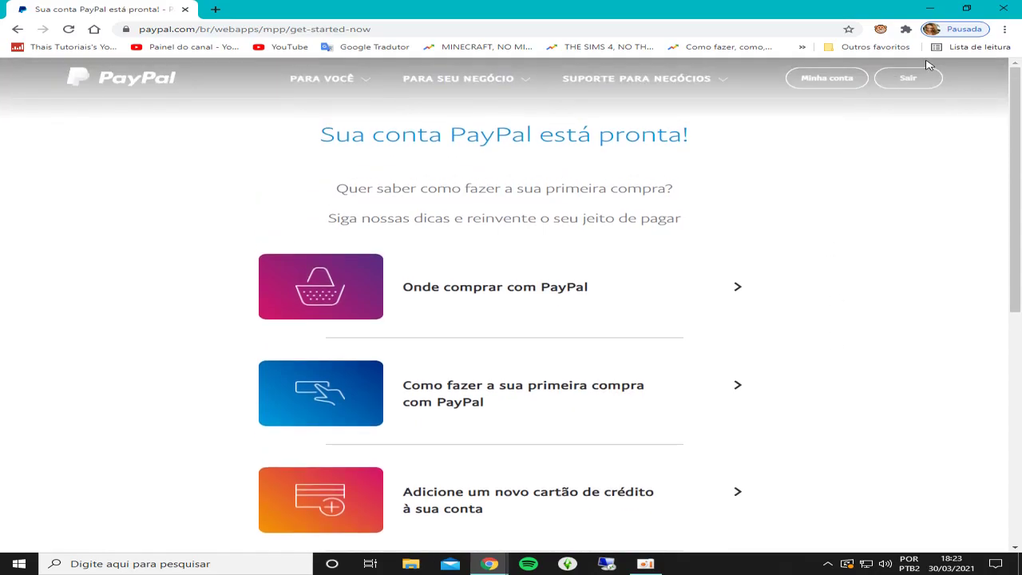